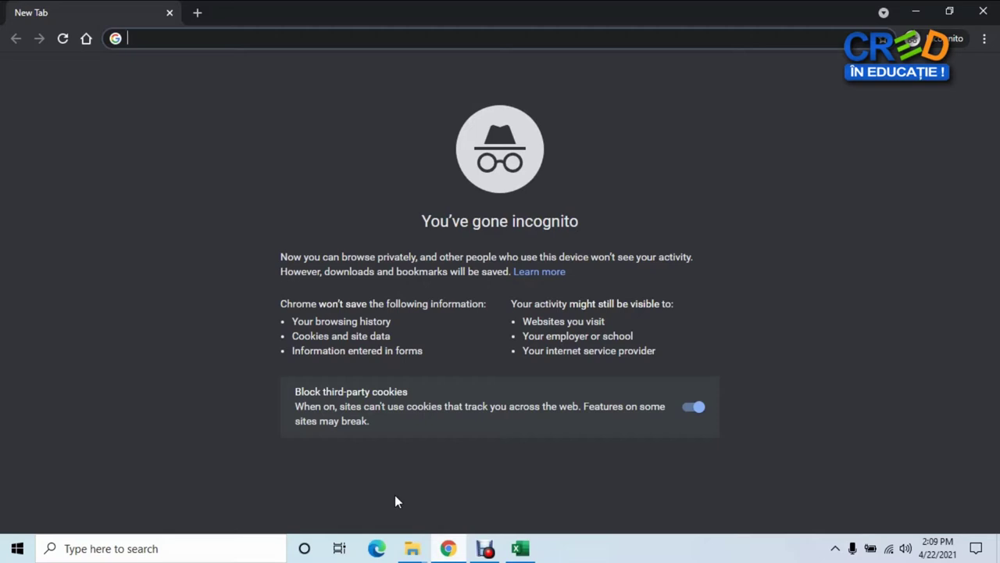
Step: Load the Google Drive website and go to its sign-in page
type("drive.")
key("Return")
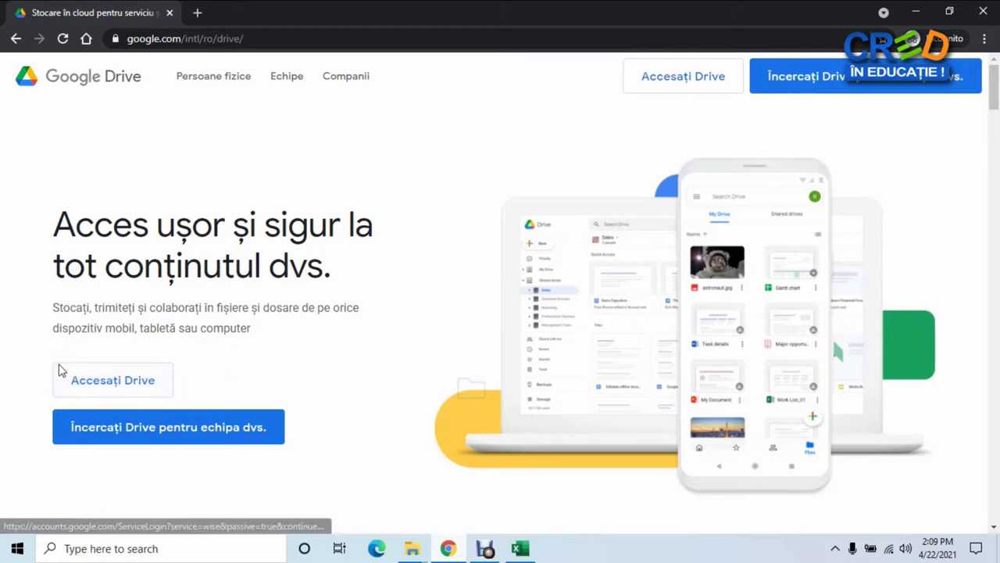
left_click(139, 383)
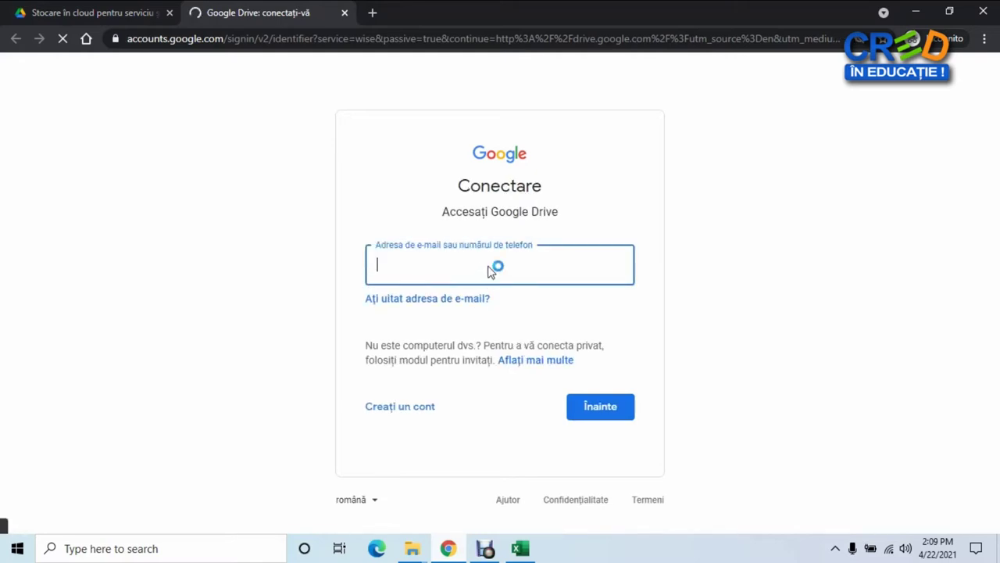
Step: Sign in with the teacher's account e-mail and password
left_click(492, 267)
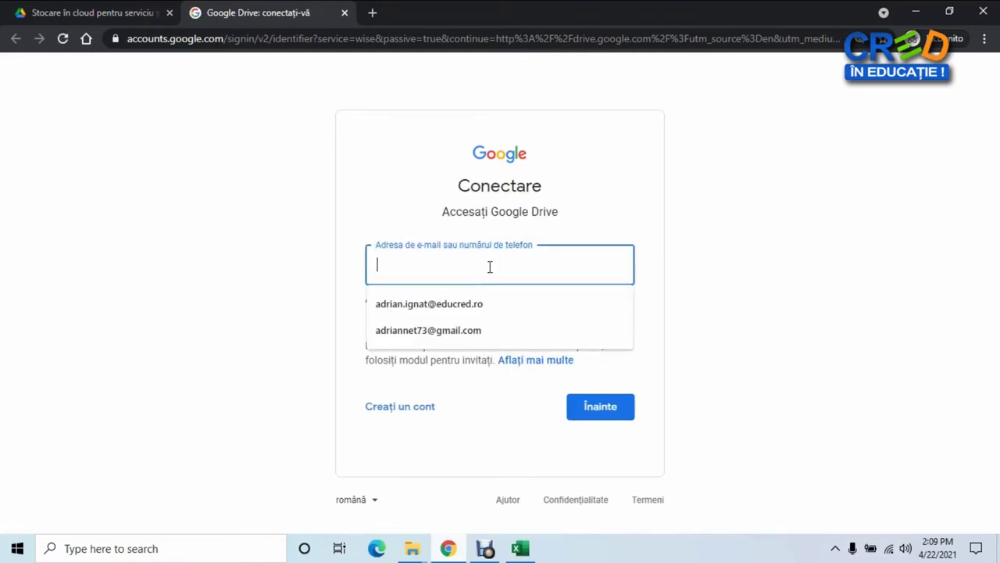
key("Return")
left_click(435, 286)
type("••••••")
key("Return")
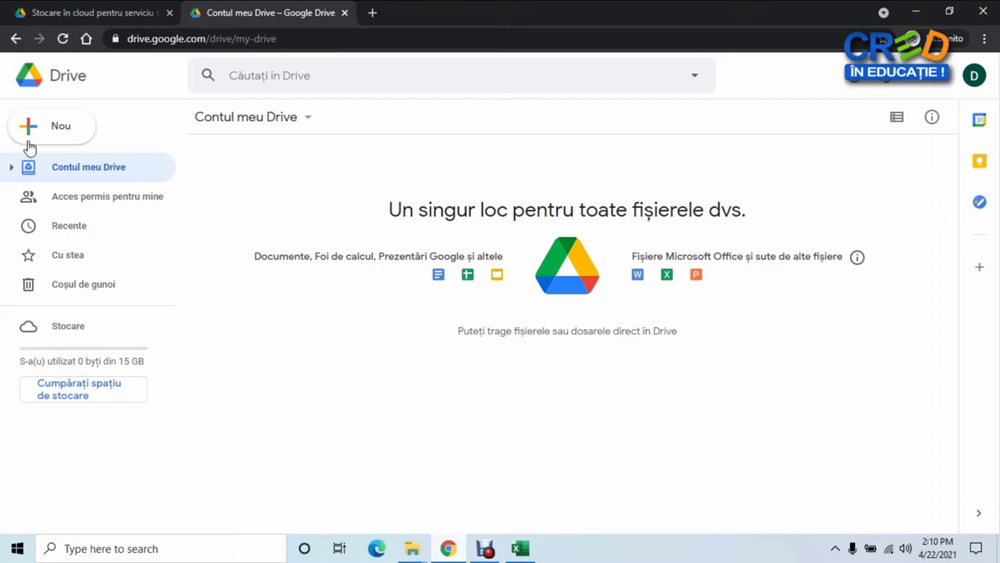
Step: Create a blank spreadsheet with Foi de calcul Google from the Nou menu
left_click(60, 128)
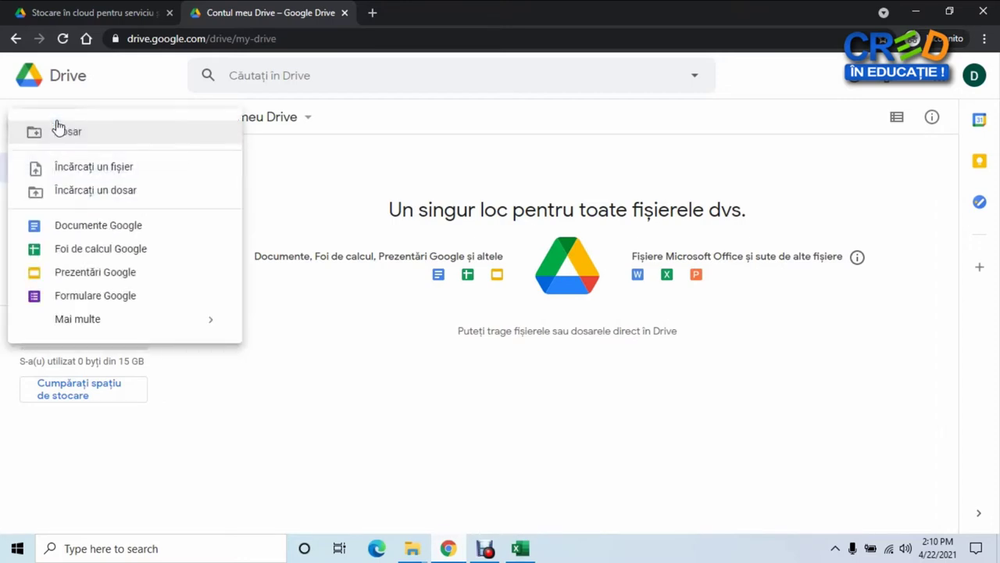
left_click(123, 250)
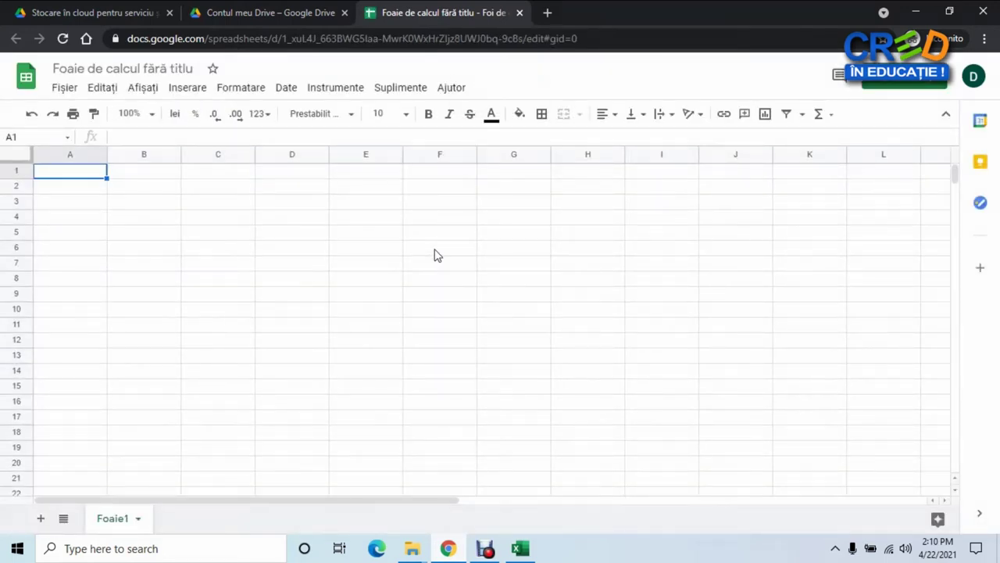
Step: Import catalog.xlsx from the computer, replacing the untitled spreadsheet's contents
left_click(64, 90)
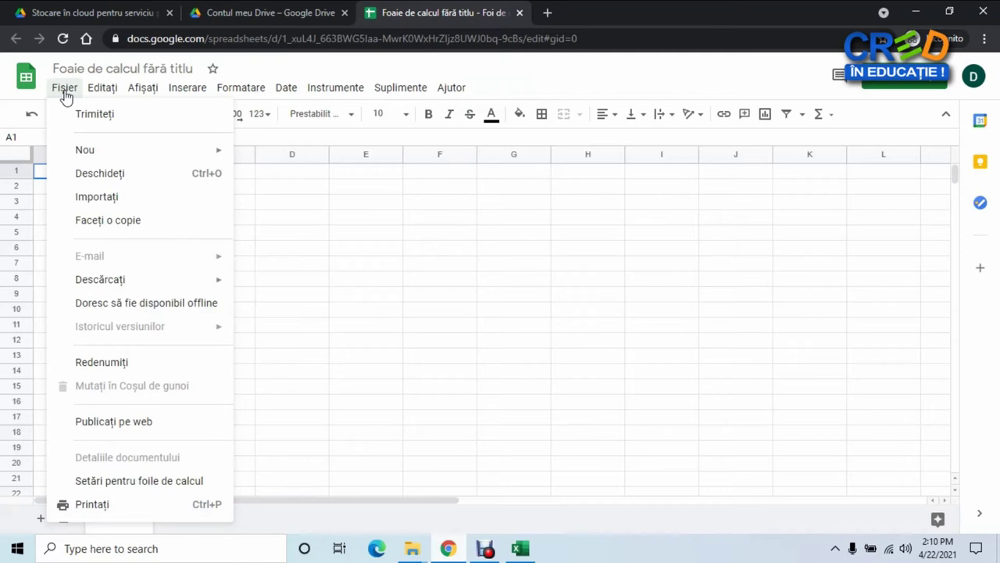
left_click(115, 205)
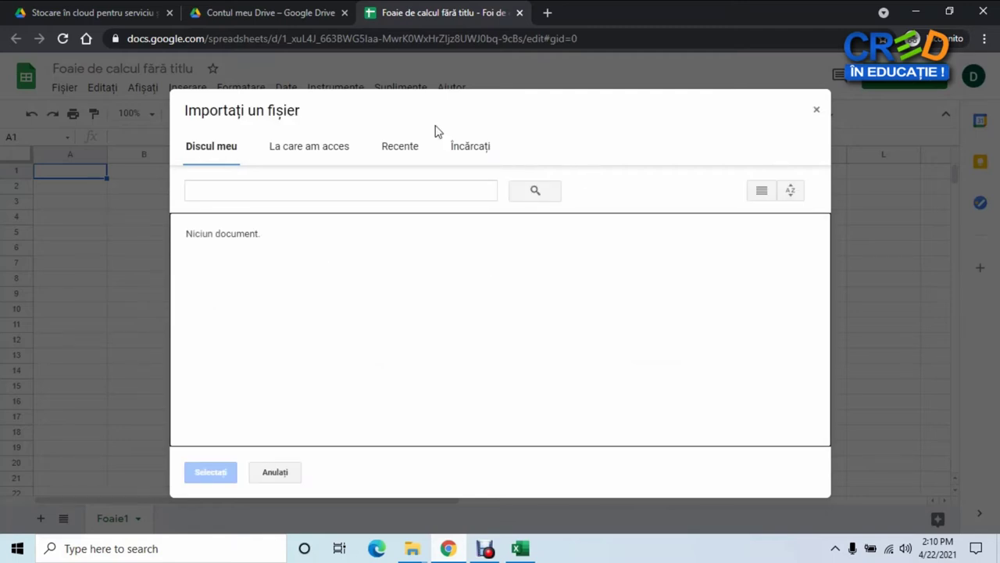
left_click(477, 155)
left_click(498, 334)
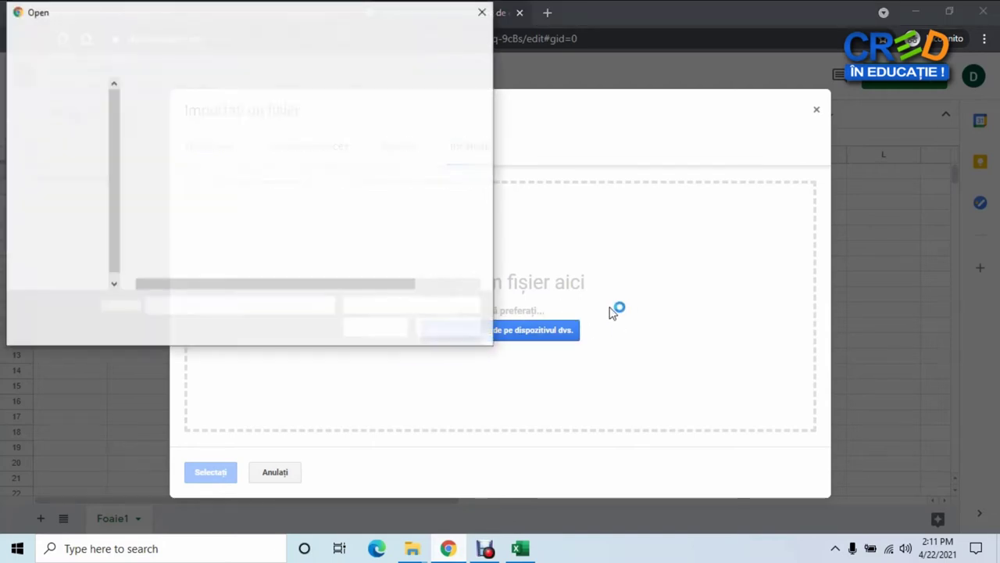
left_click(172, 138)
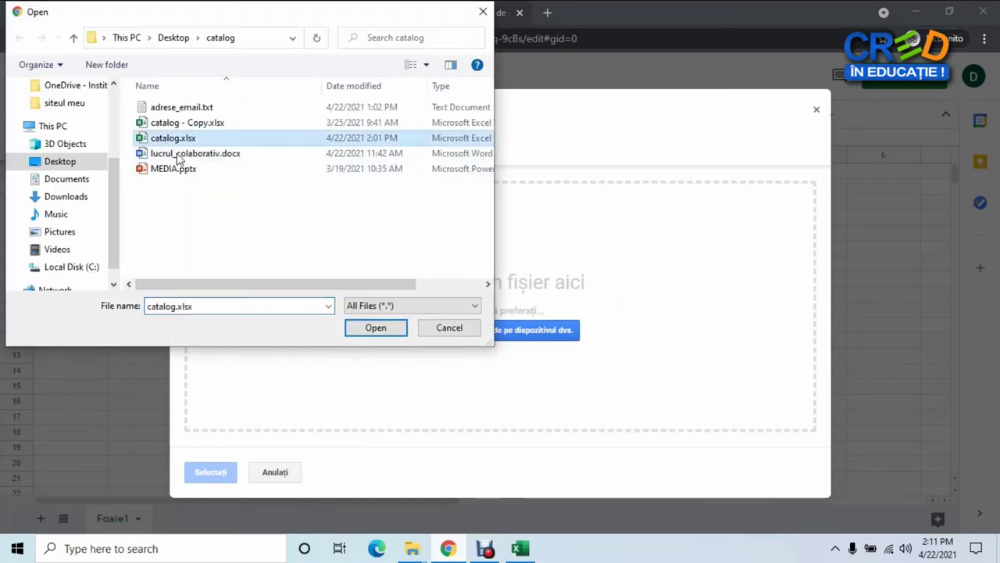
left_click(376, 328)
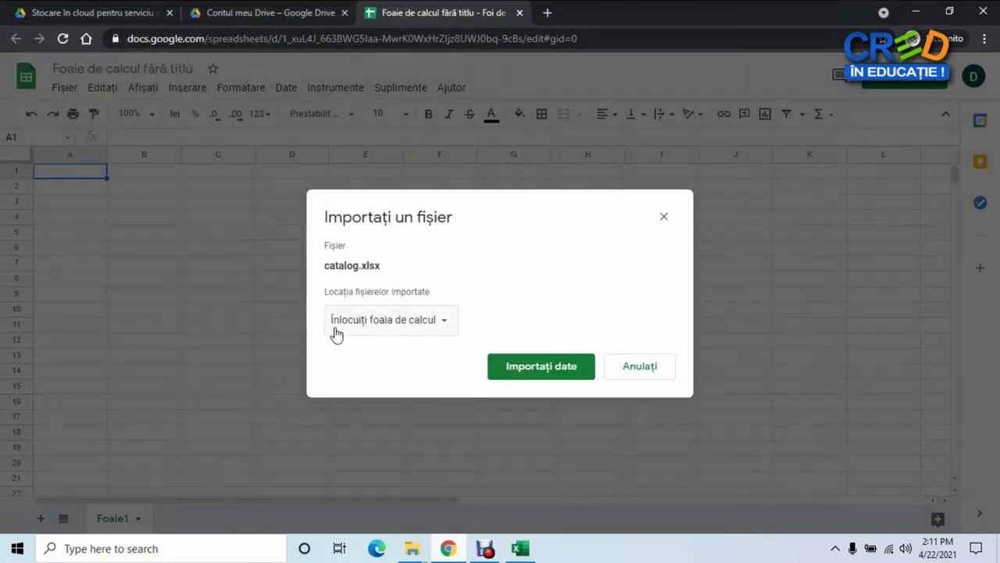
left_click(561, 378)
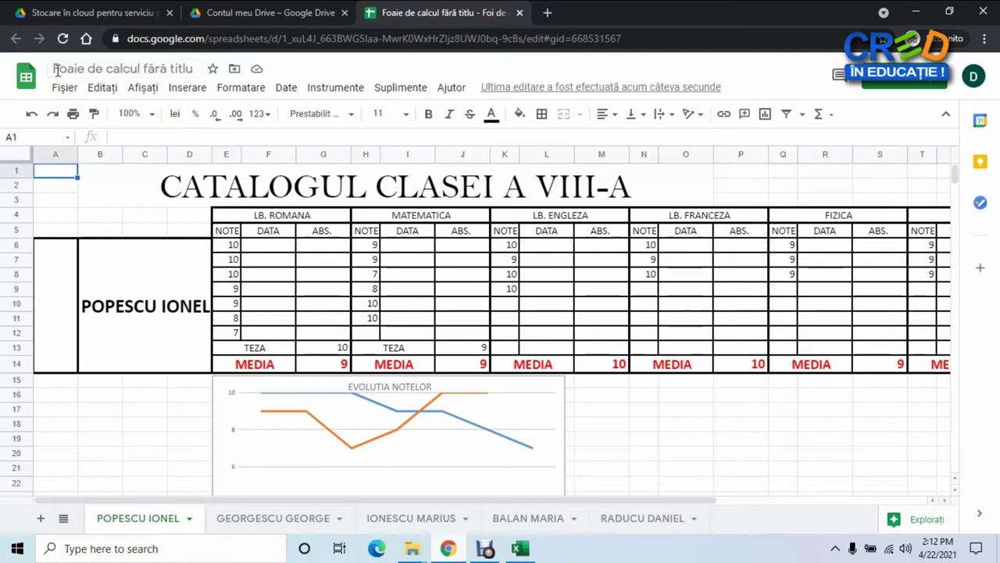
left_click_drag(58, 69, 199, 68)
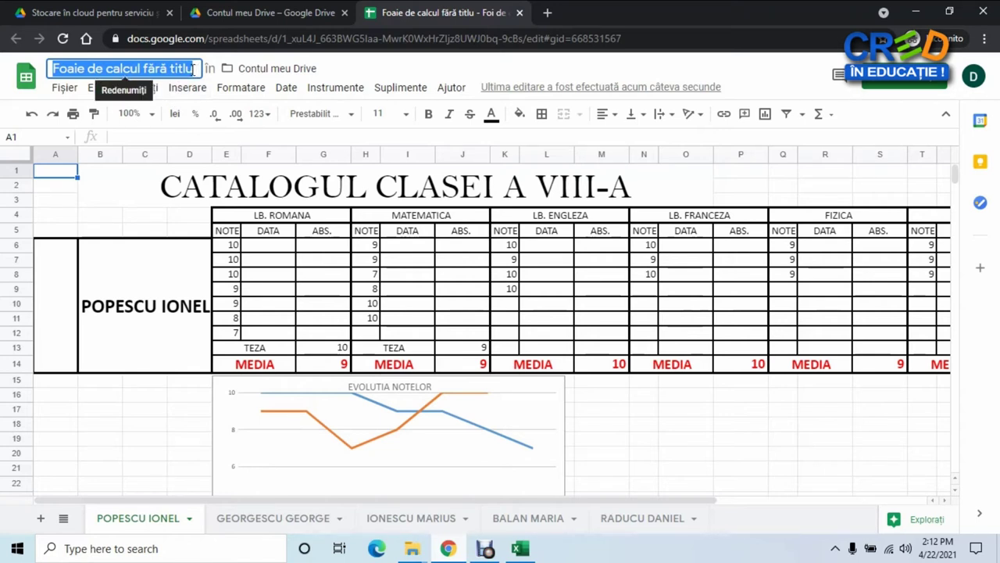
Step: Rename the spreadsheet to 'VIII A' and close its tab
type("viii")
key("BackSpace")
key("BackSpace")
key("BackSpace")
key("BackSpace")
type("VIII A")
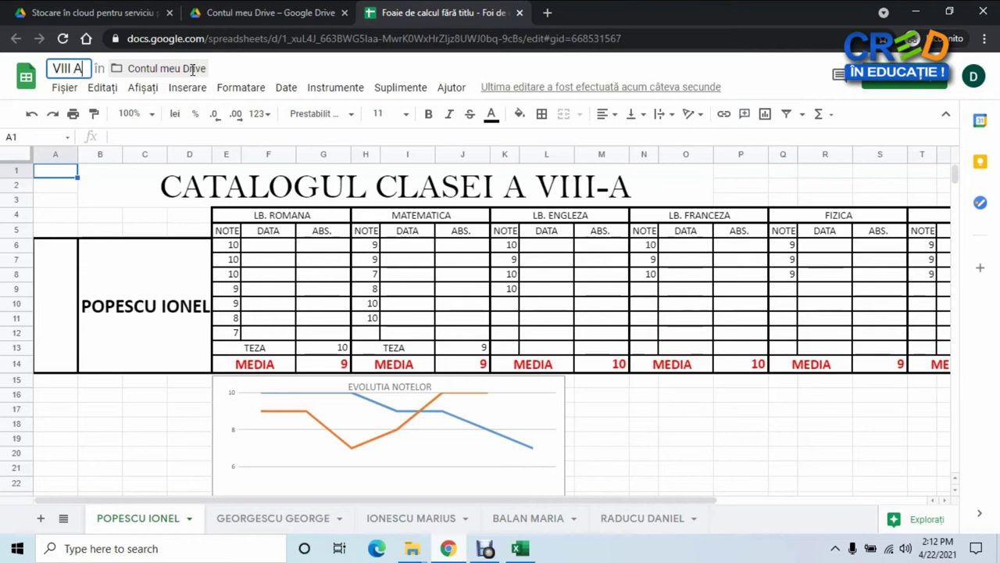
key("Return")
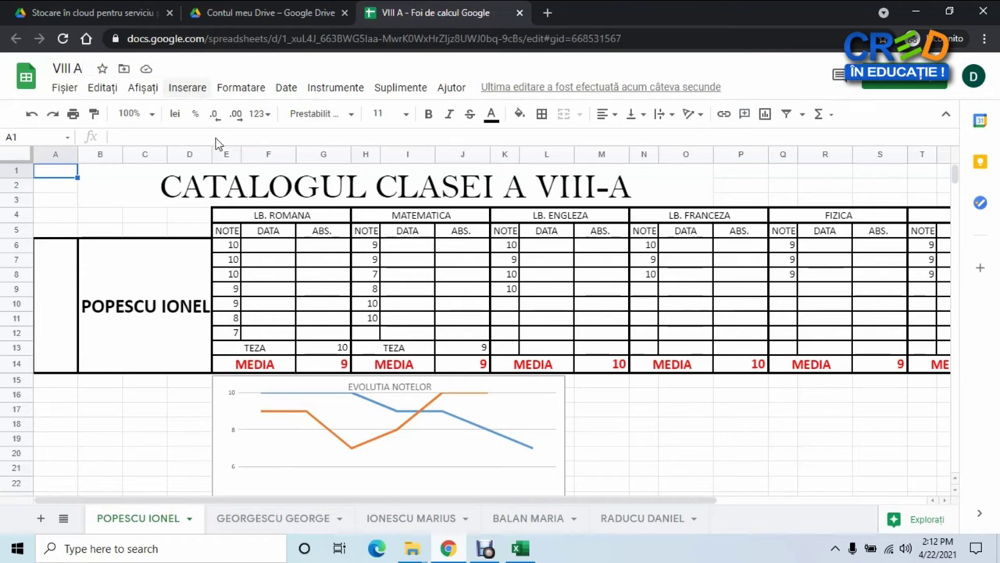
left_click(520, 12)
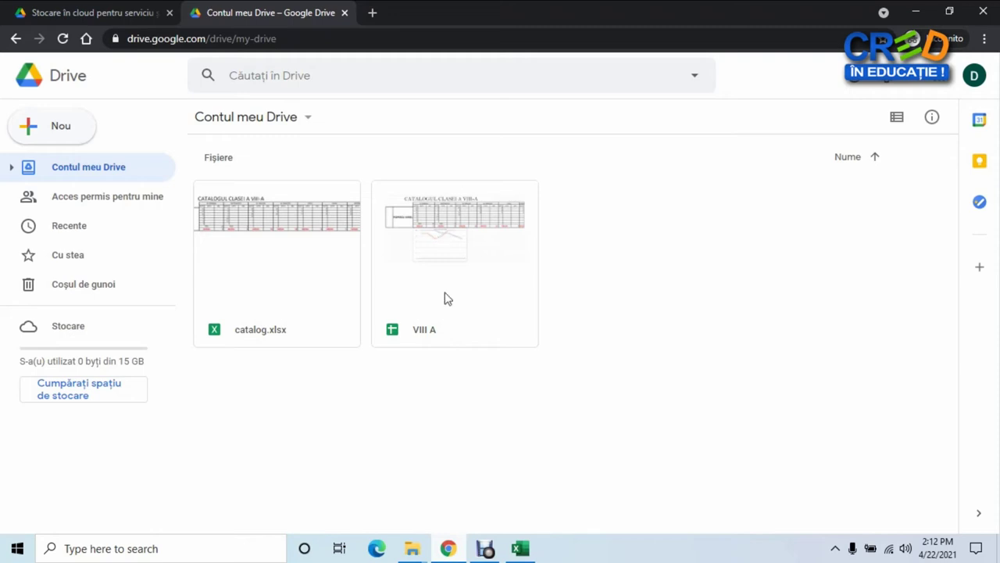
left_click(468, 322)
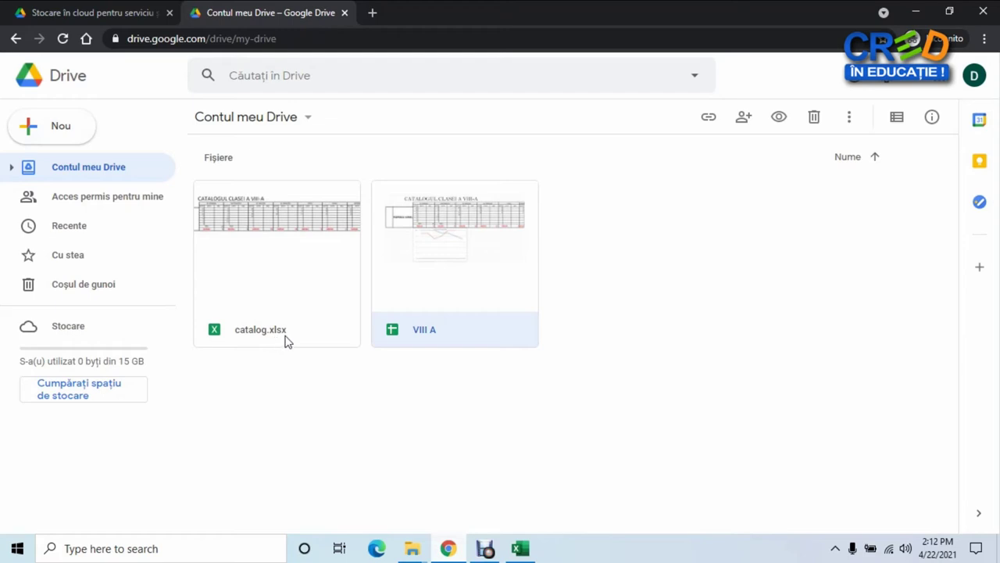
left_click(264, 281)
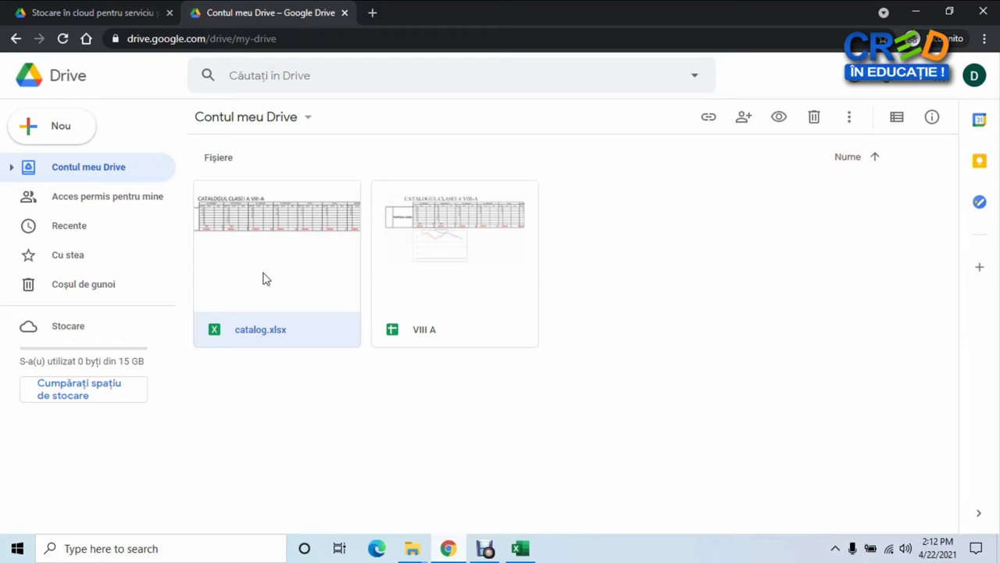
left_click(500, 297)
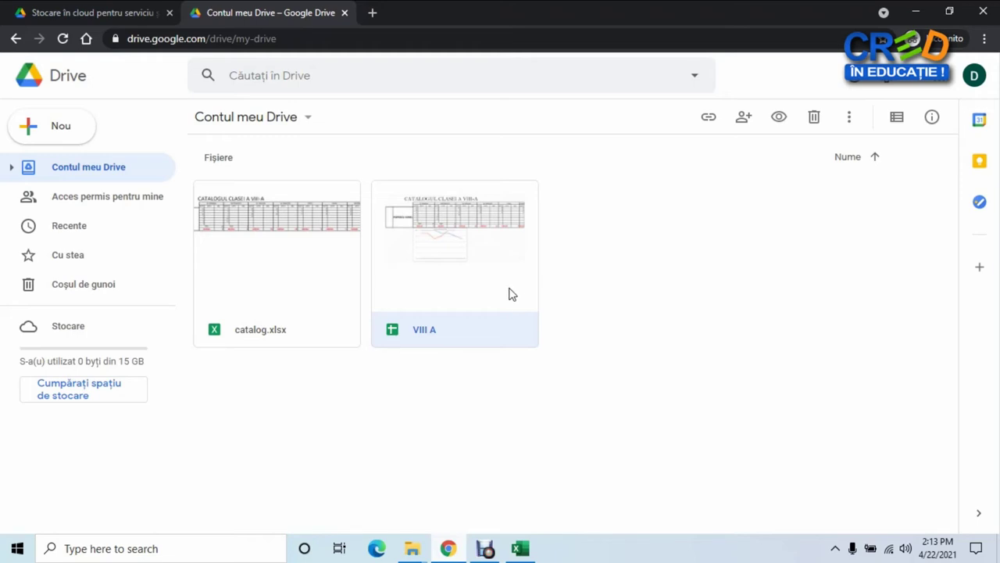
left_click(288, 291)
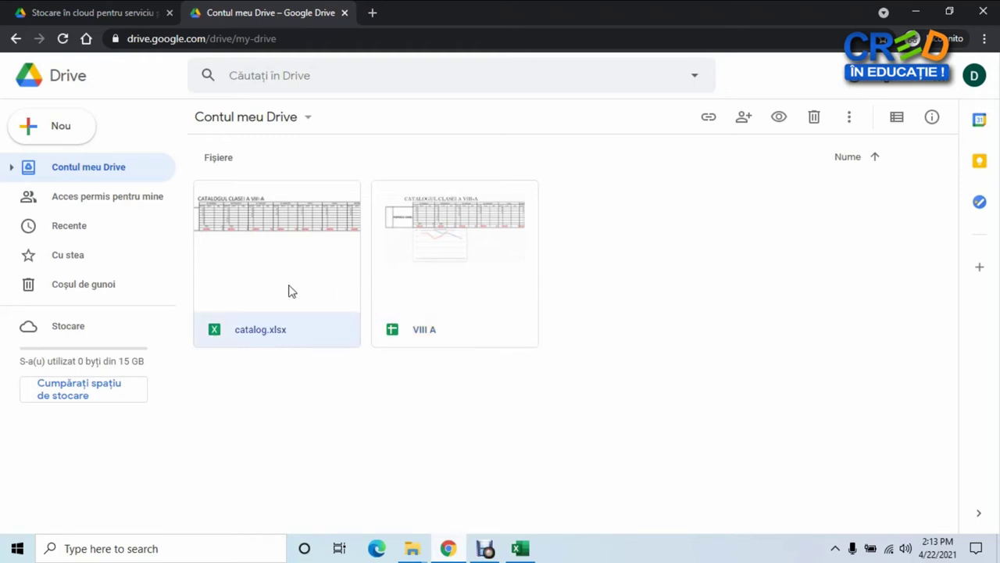
left_click(581, 462)
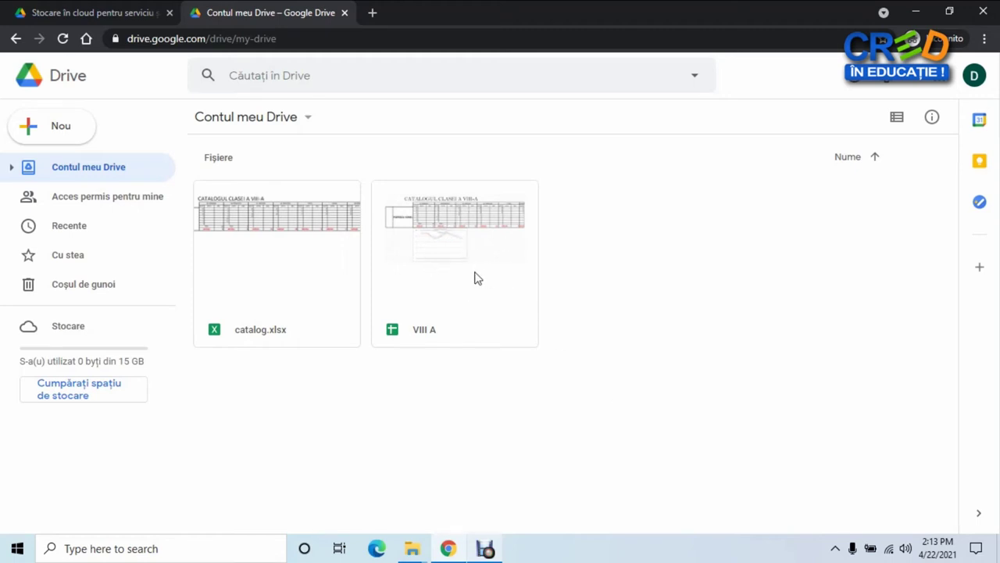
Step: Share VIII A with the teacher's account as Editor, adding a note to use the catalog
right_click(442, 230)
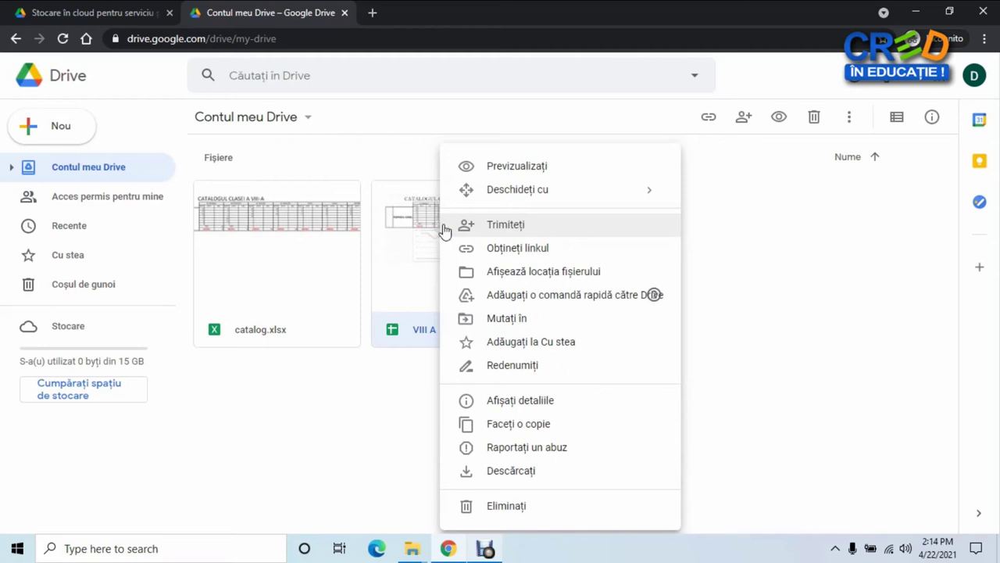
left_click(520, 227)
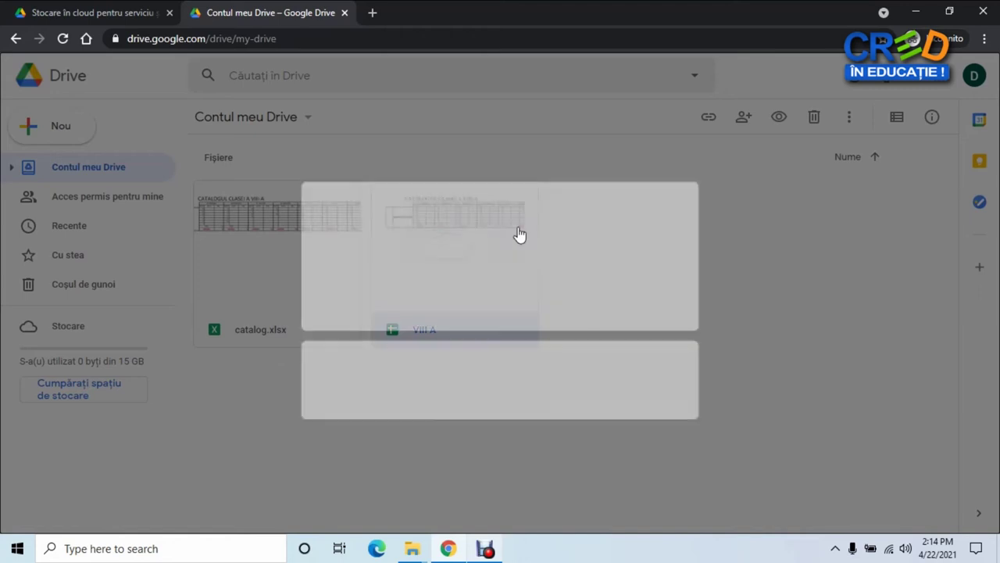
left_click(402, 227)
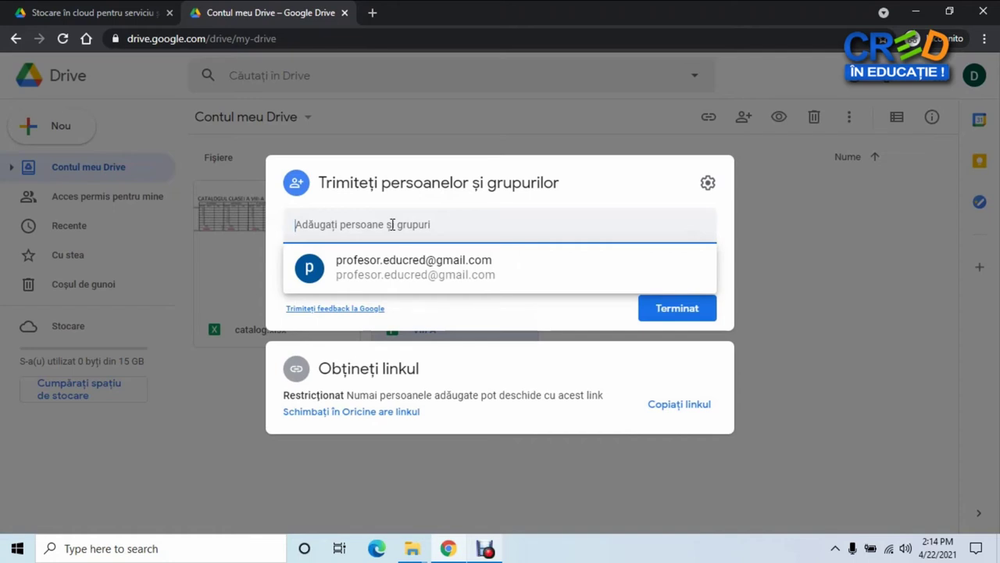
left_click(417, 269)
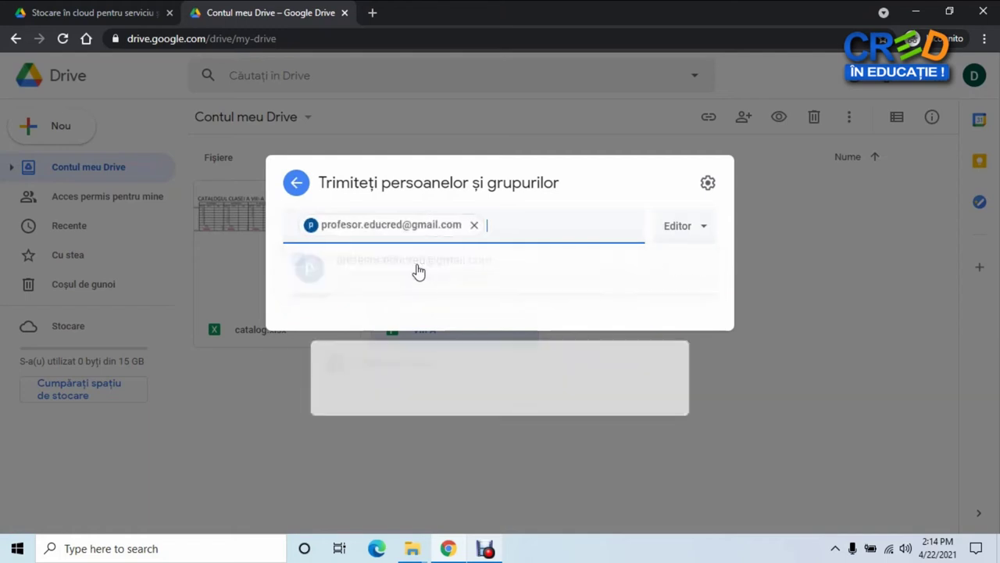
mouse_move(434, 223)
left_click(347, 304)
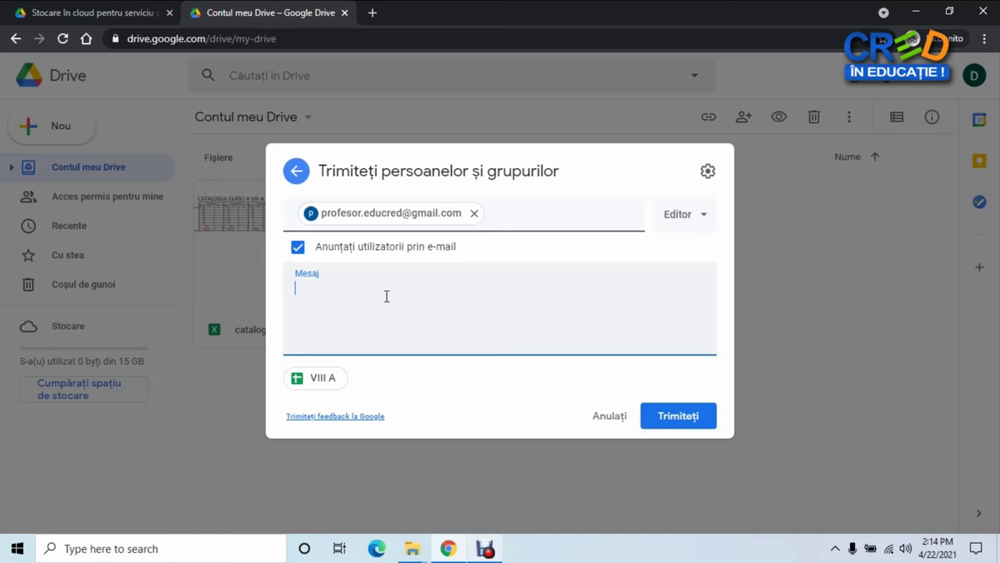
type("Te rog sa folosesti acest catalog pentru lasa a VIII-a! Multumesc!")
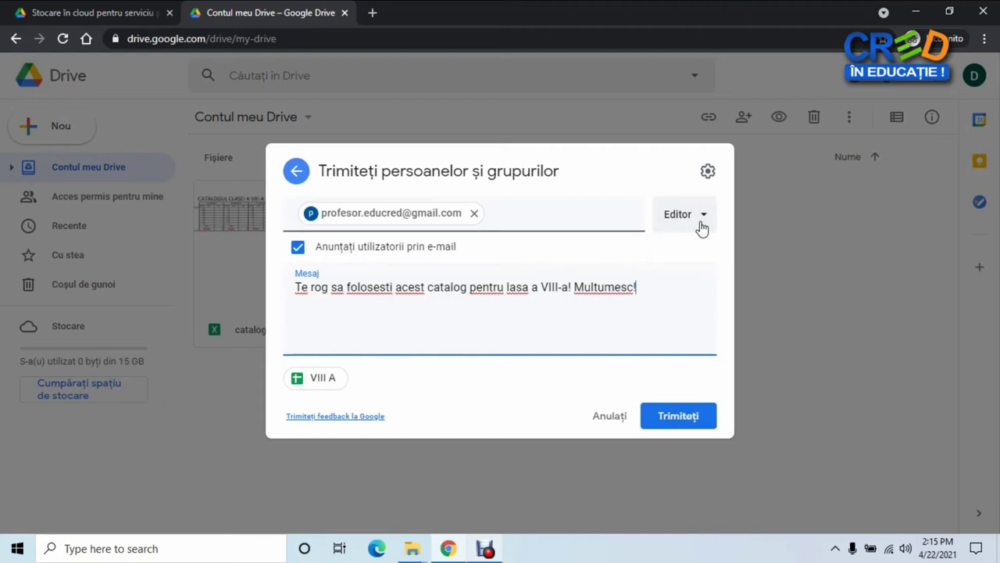
left_click(678, 424)
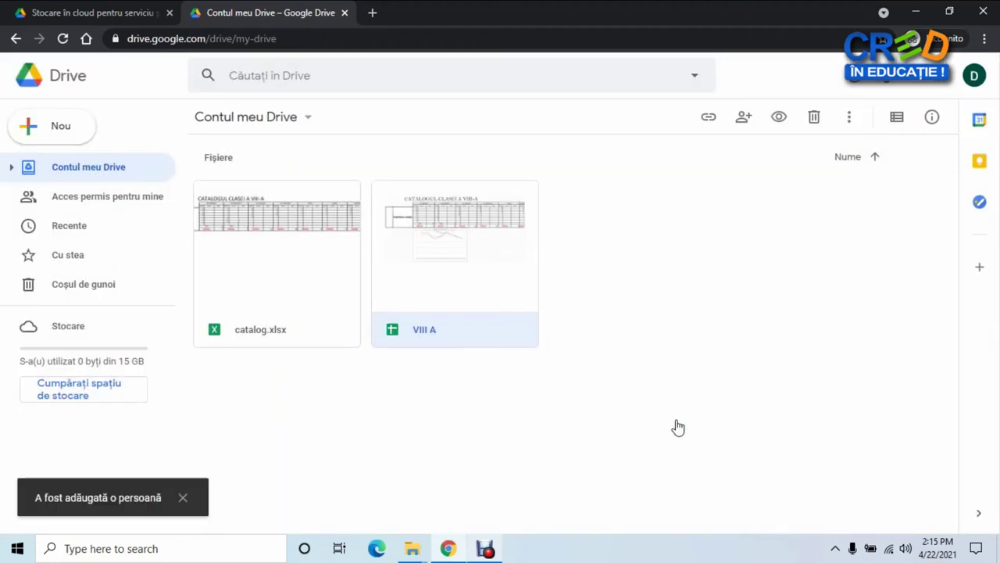
key("ctrl+shift+n")
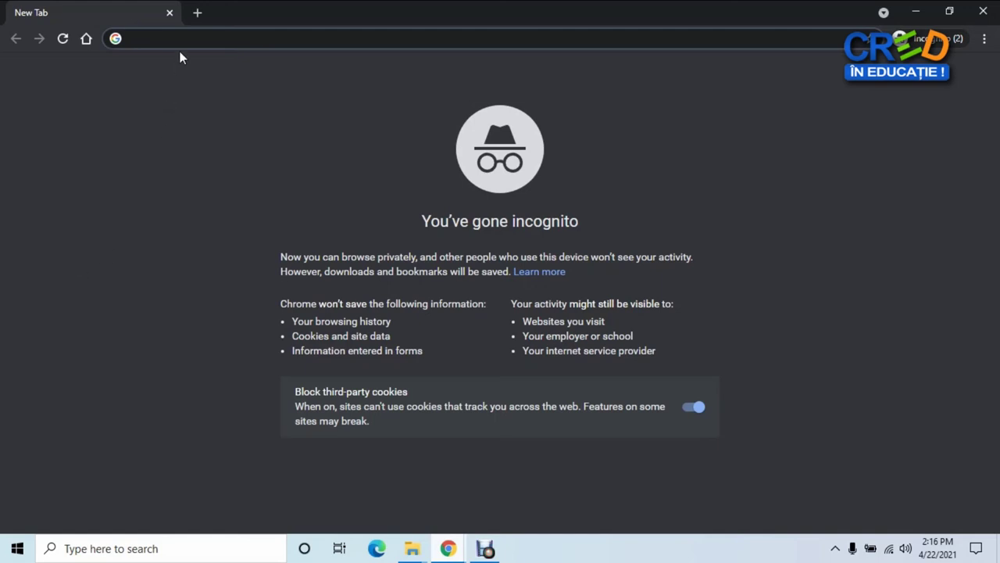
Step: In the private window, sign in on google.com with the teacher's e-mail and password
type("google.com")
key("Return")
left_click(973, 81)
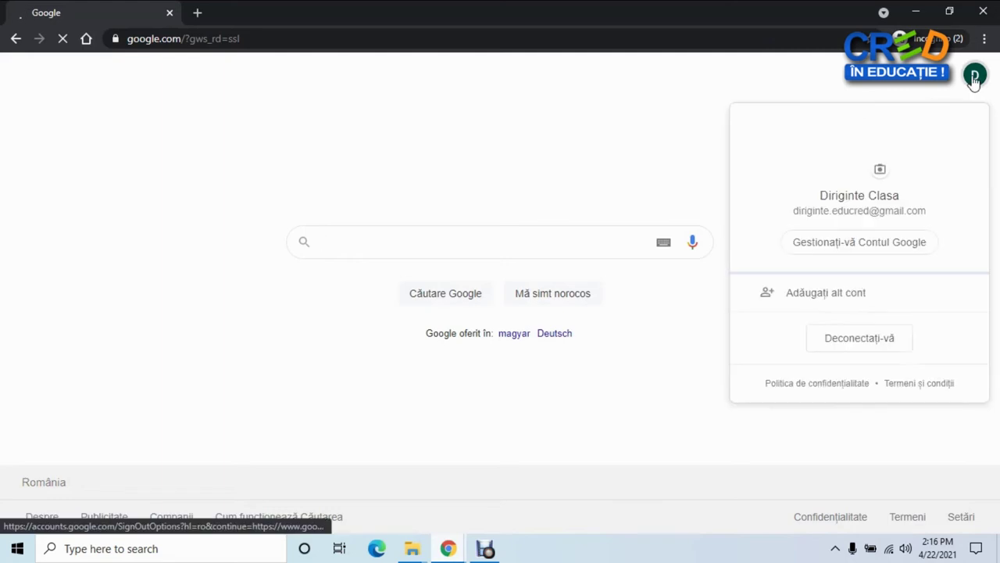
left_click(475, 270)
key("Return")
type("********")
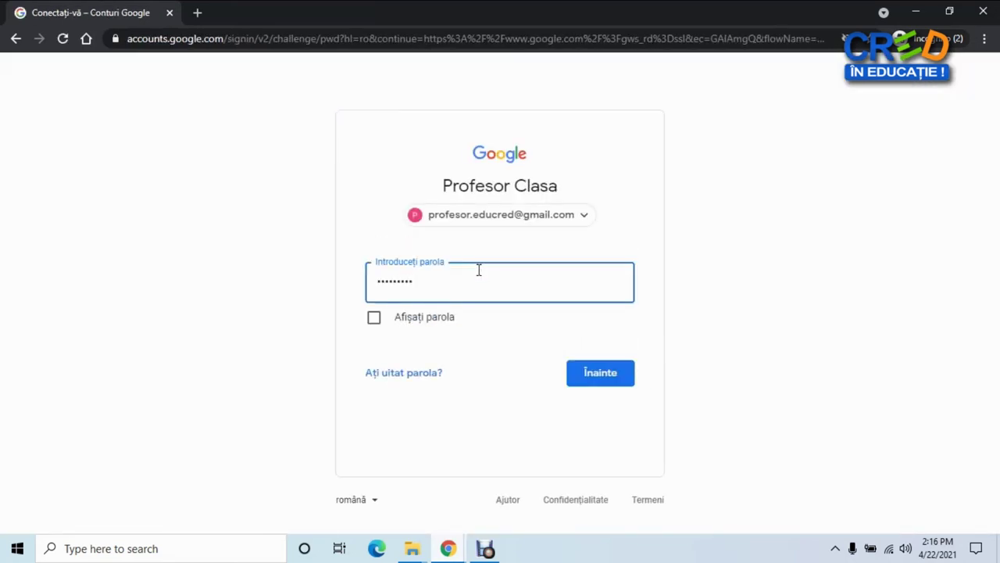
key("Return")
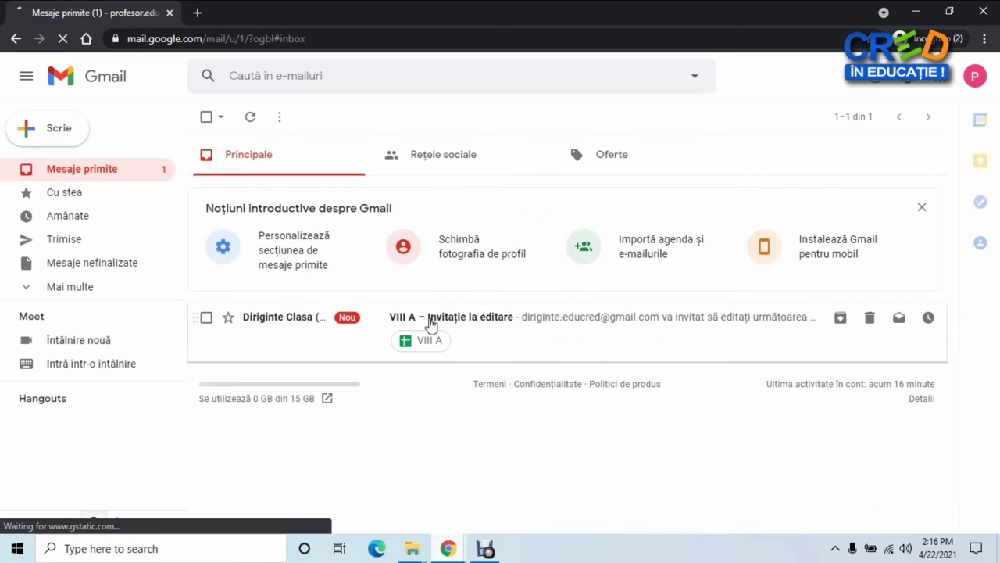
Step: Open the 'VIII A – Invitație la editare' e-mail and open the shared spreadsheet
left_click(487, 320)
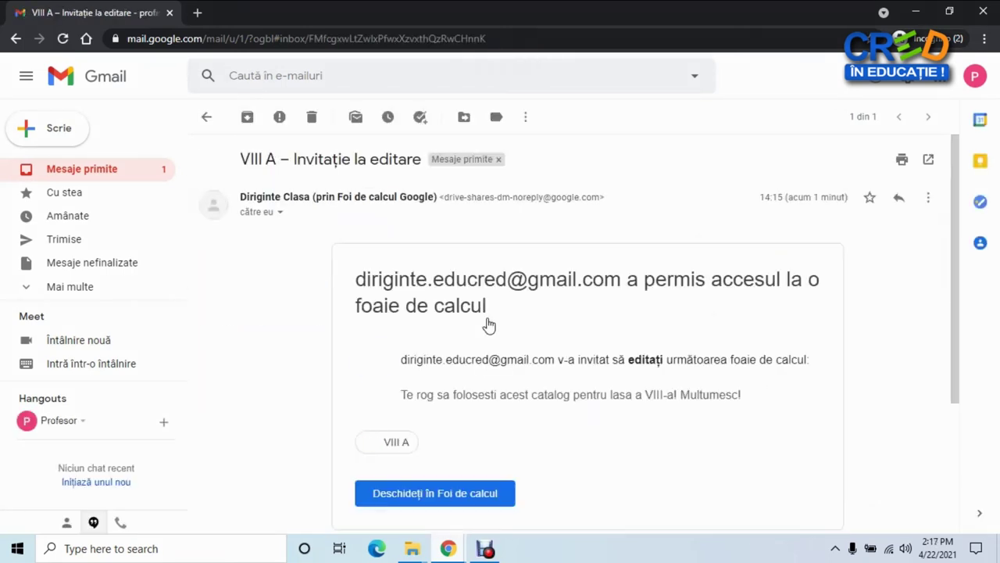
scroll(488, 328, "down", 2)
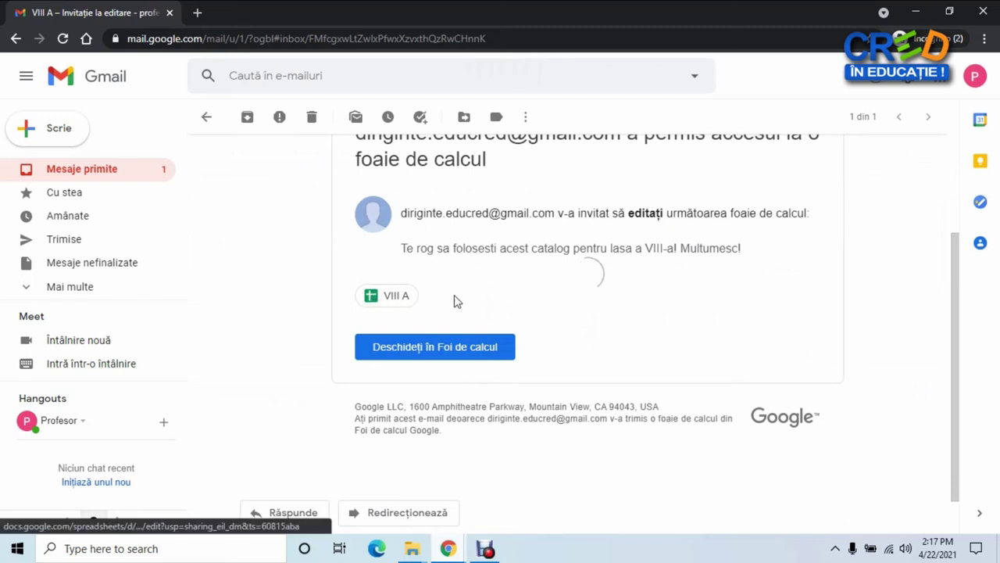
mouse_move(451, 299)
mouse_move(522, 372)
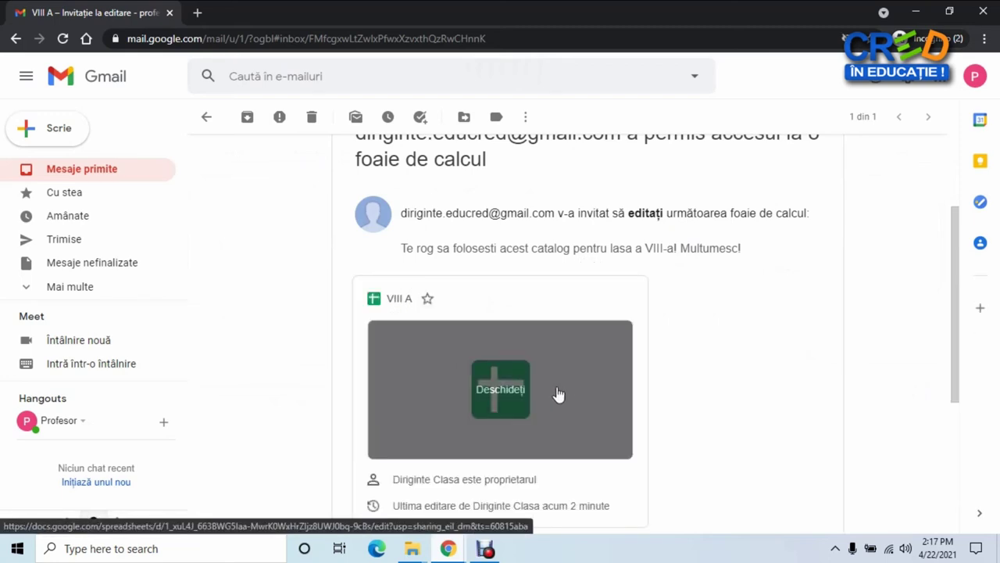
left_click(506, 397)
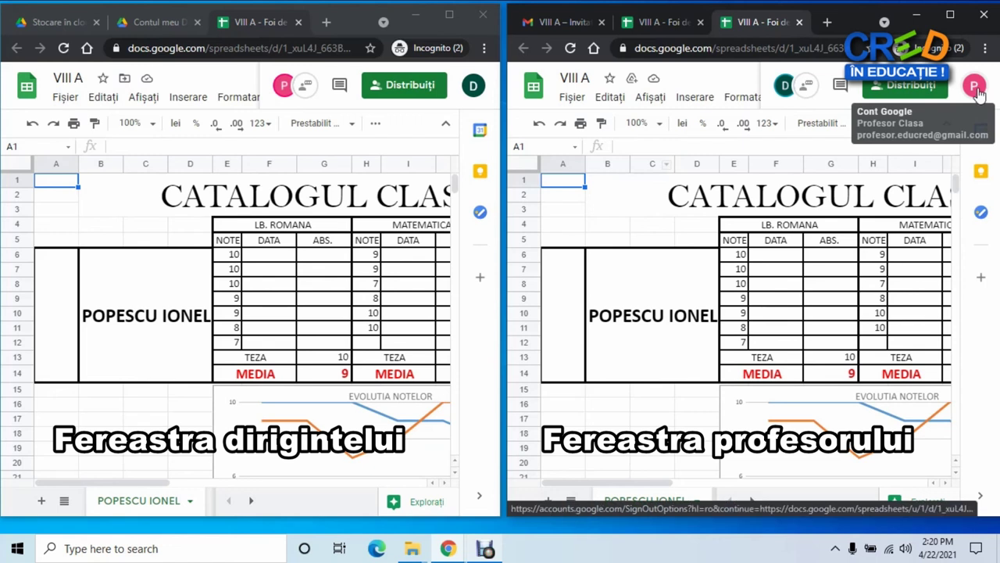
Step: Clear the LB. ROMANA grades in cells E12, E10 and E9
left_click(738, 342)
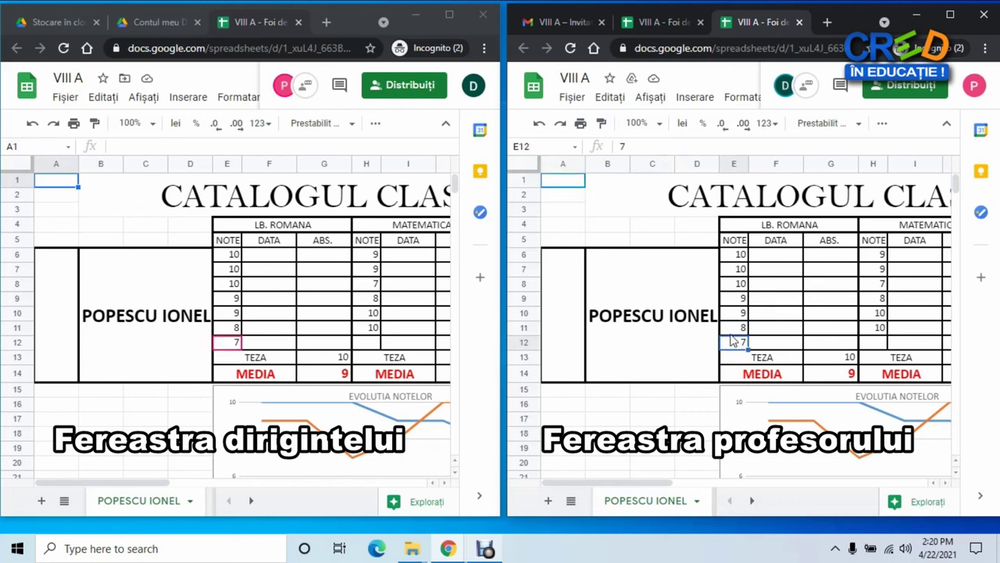
key("Delete")
left_click(741, 325)
left_click(740, 316)
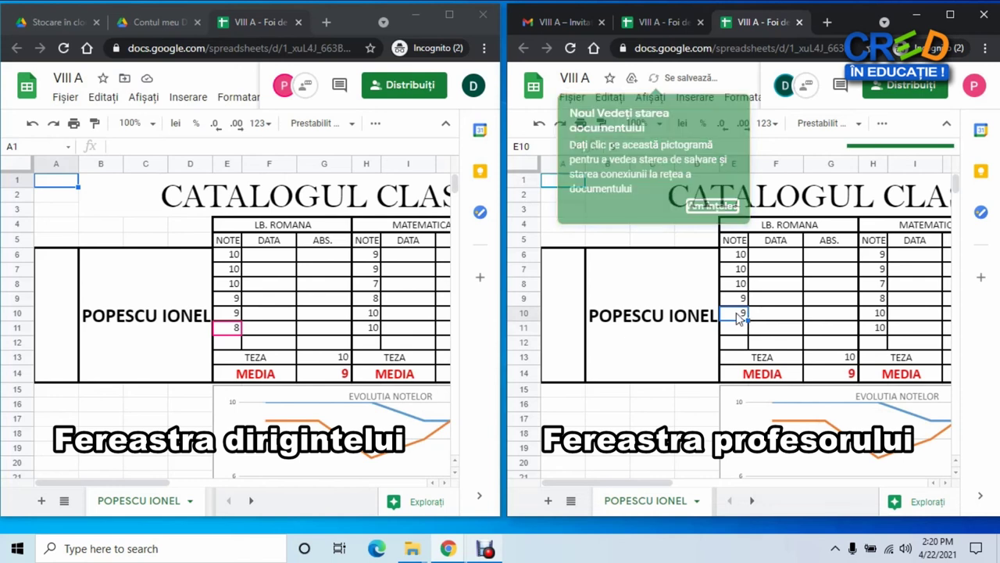
key("Delete")
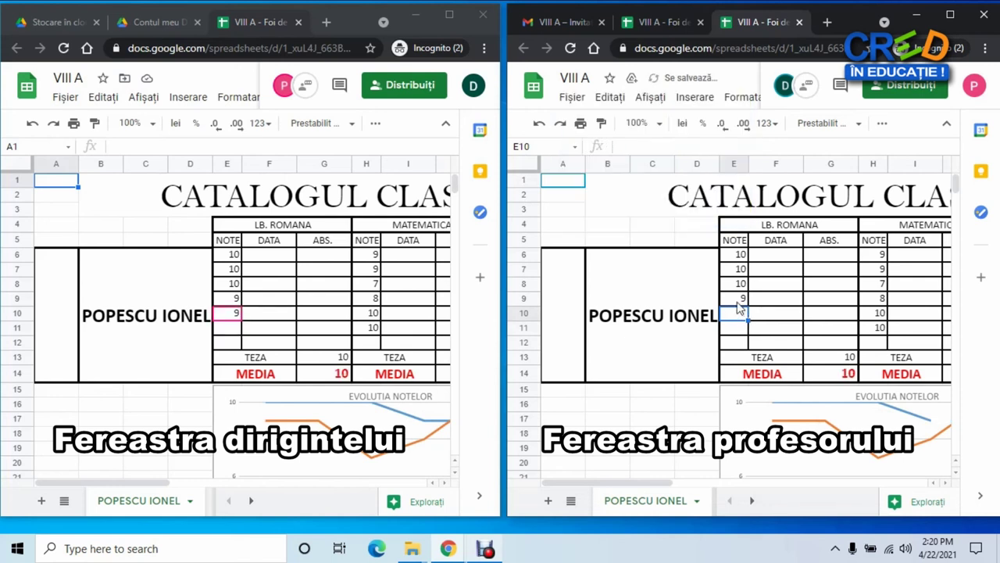
left_click(739, 301)
key("Delete")
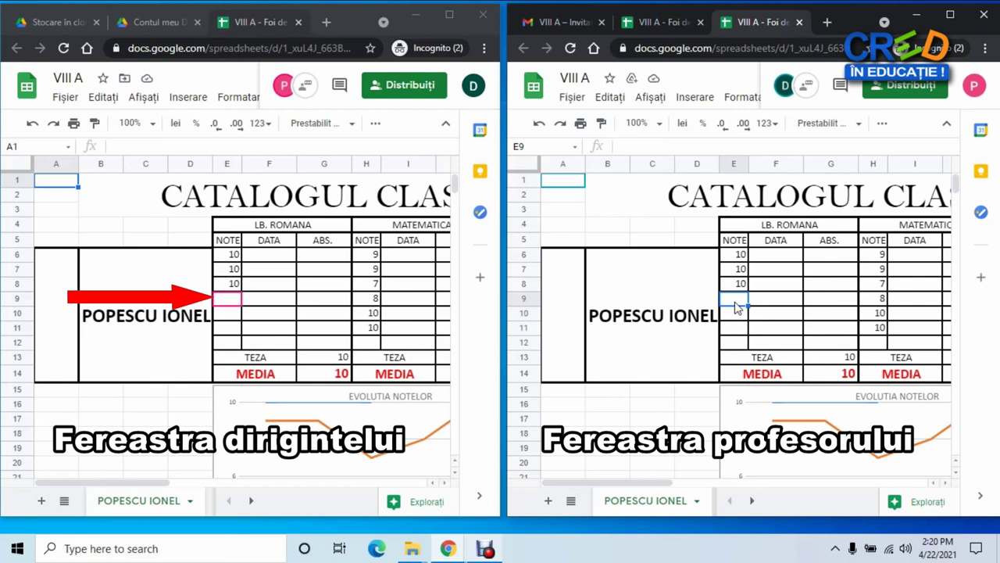
Step: Enter grade 10 in E9 and 9 in E10
type("10")
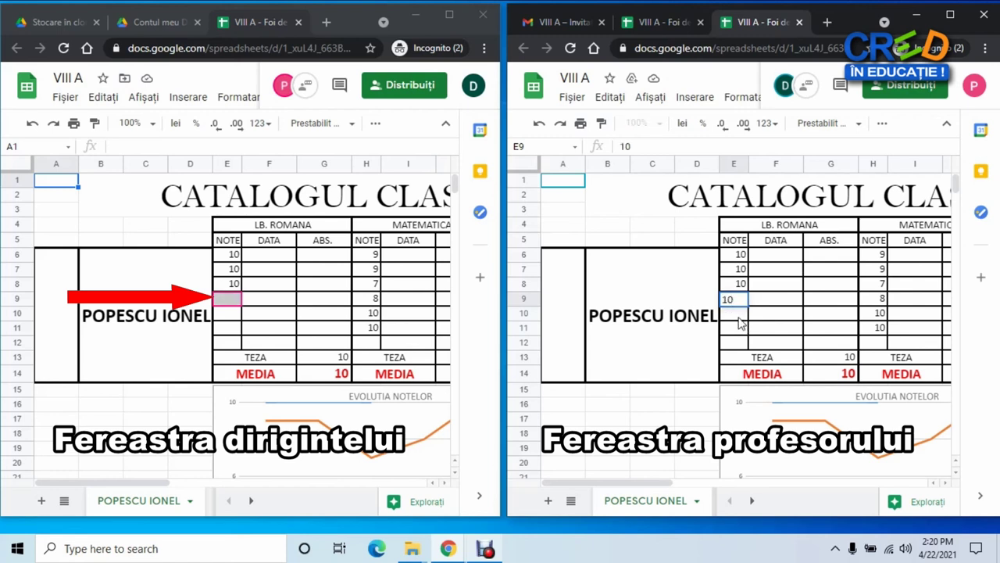
key("Return")
type("9")
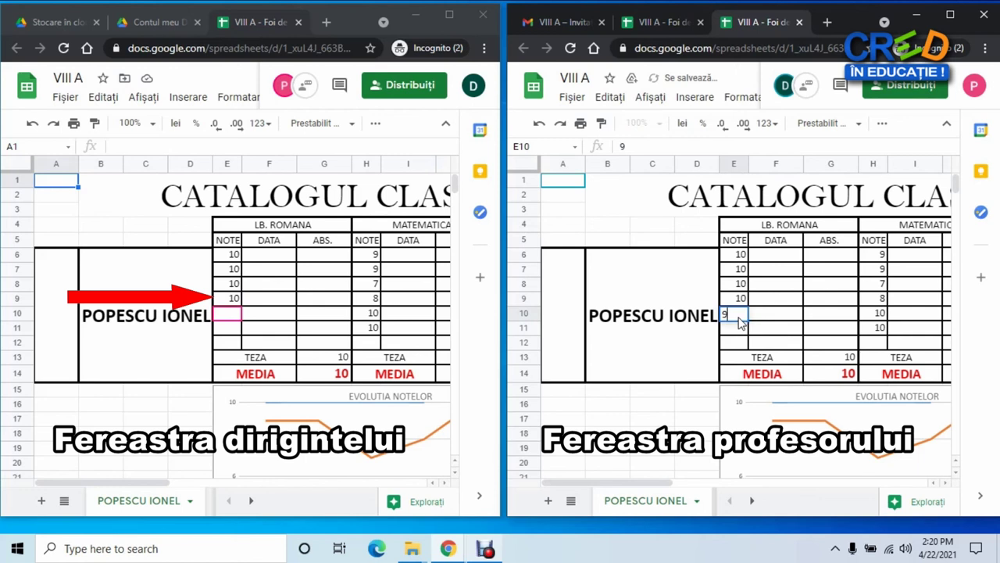
left_click(773, 329)
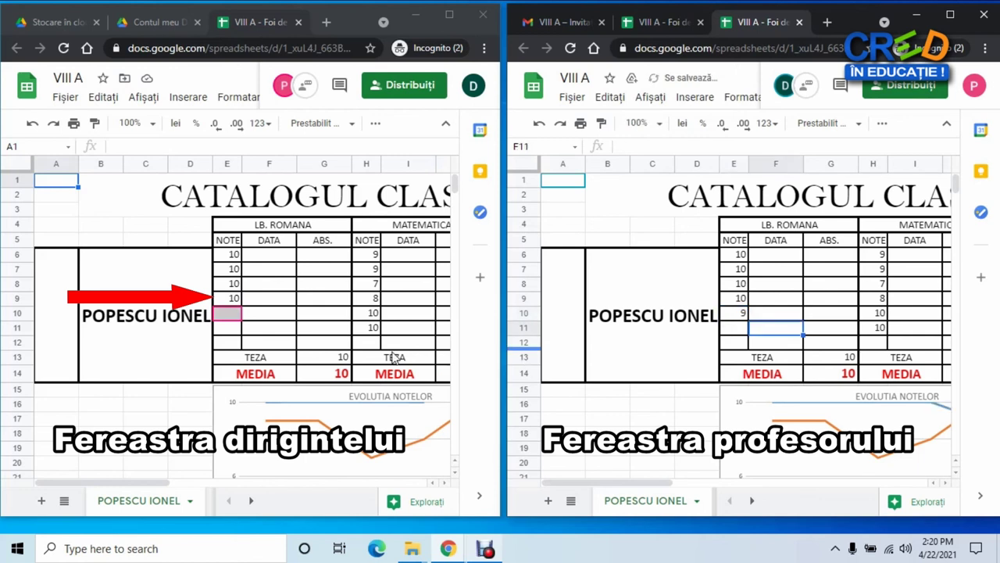
mouse_move(250, 337)
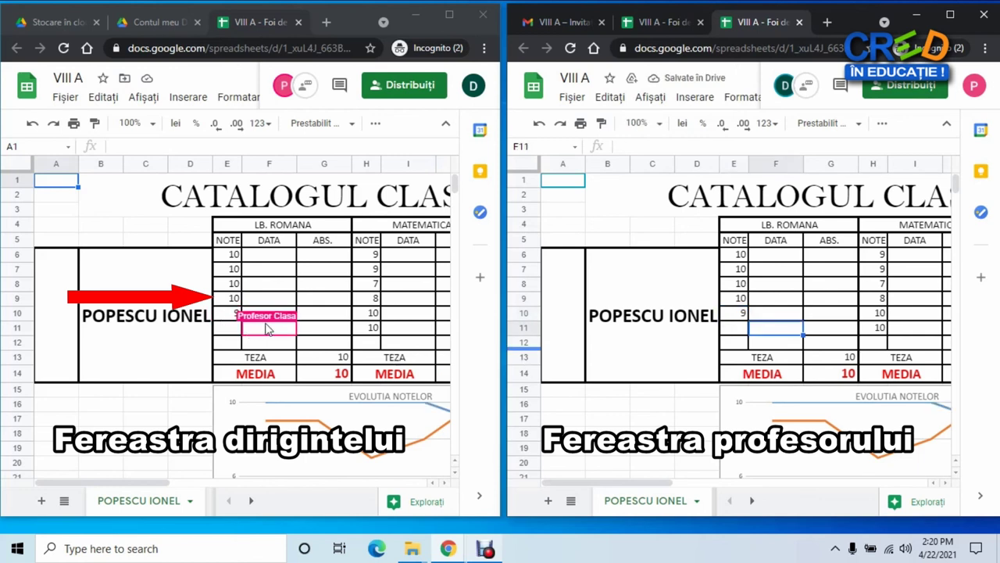